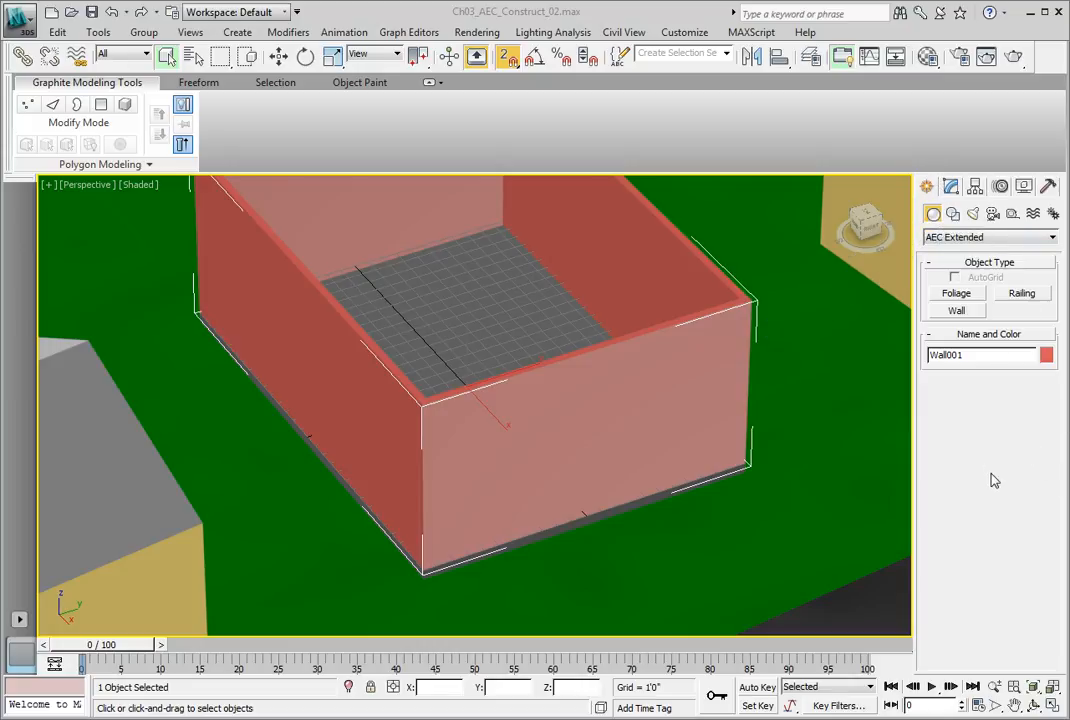
Create a pivot door in the short front wall near its middle, about 3'0" wide, 1'0" deep and 8'8" high
left_click(998, 237)
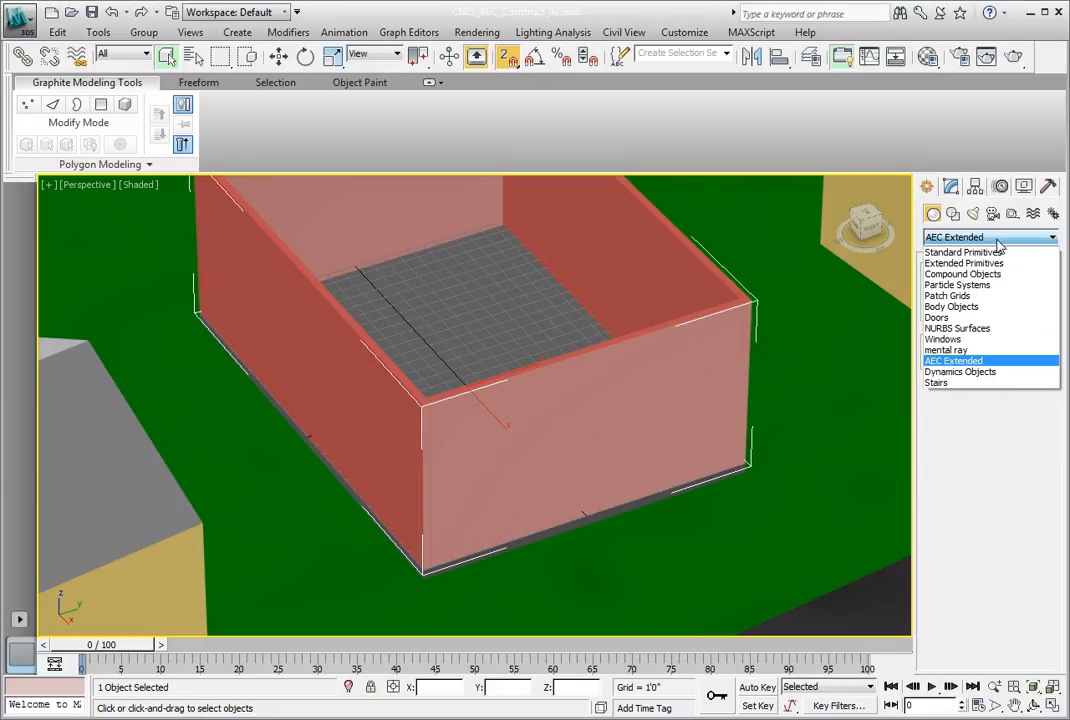
left_click(998, 317)
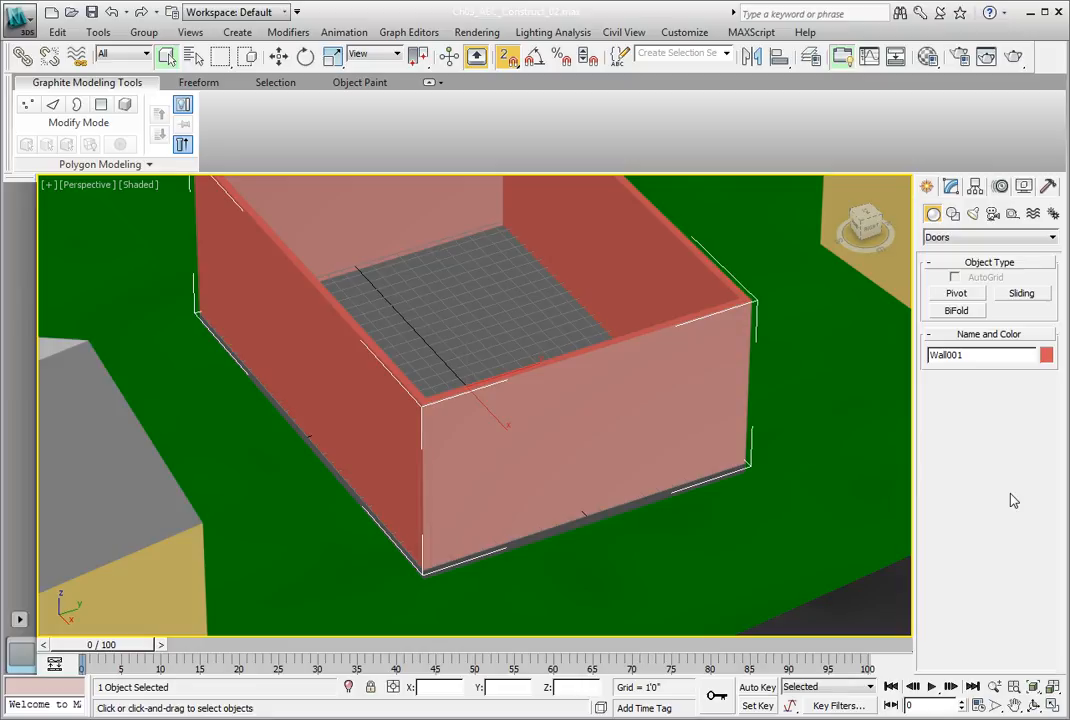
left_click(958, 295)
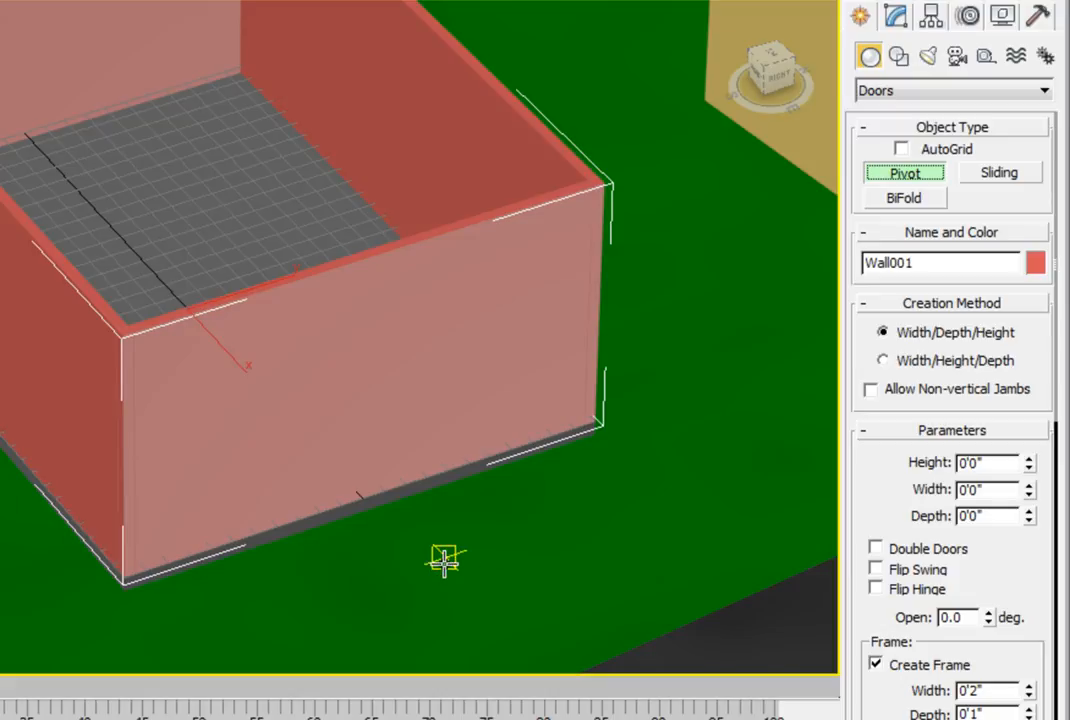
left_click(405, 483)
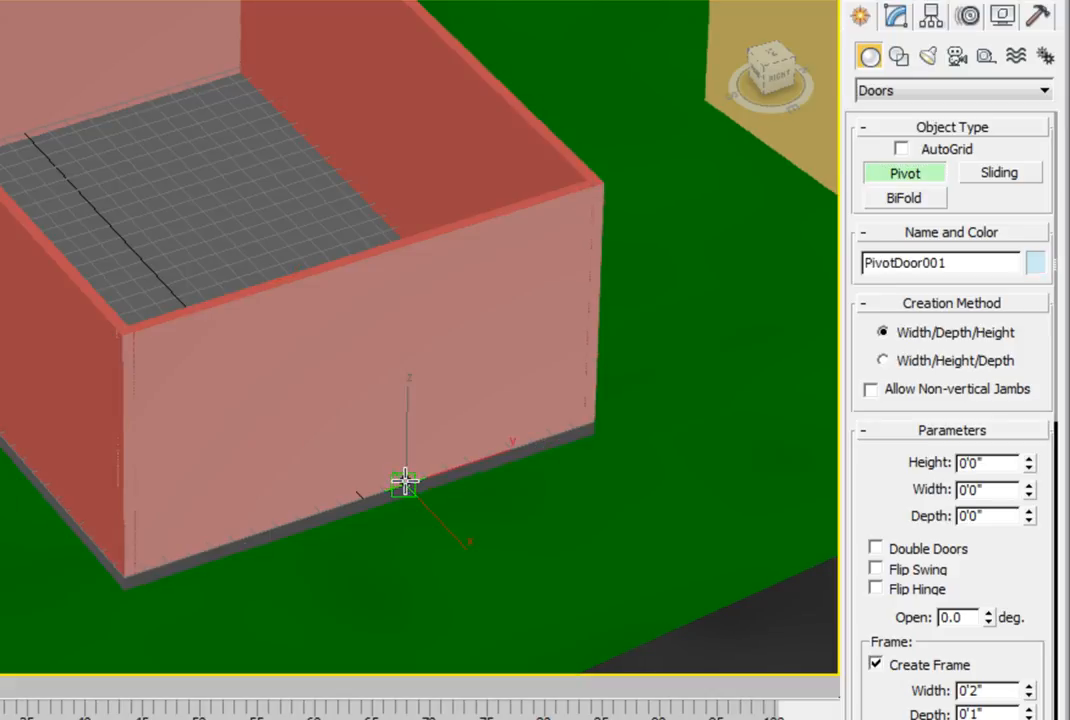
left_click_drag(405, 483, 345, 501)
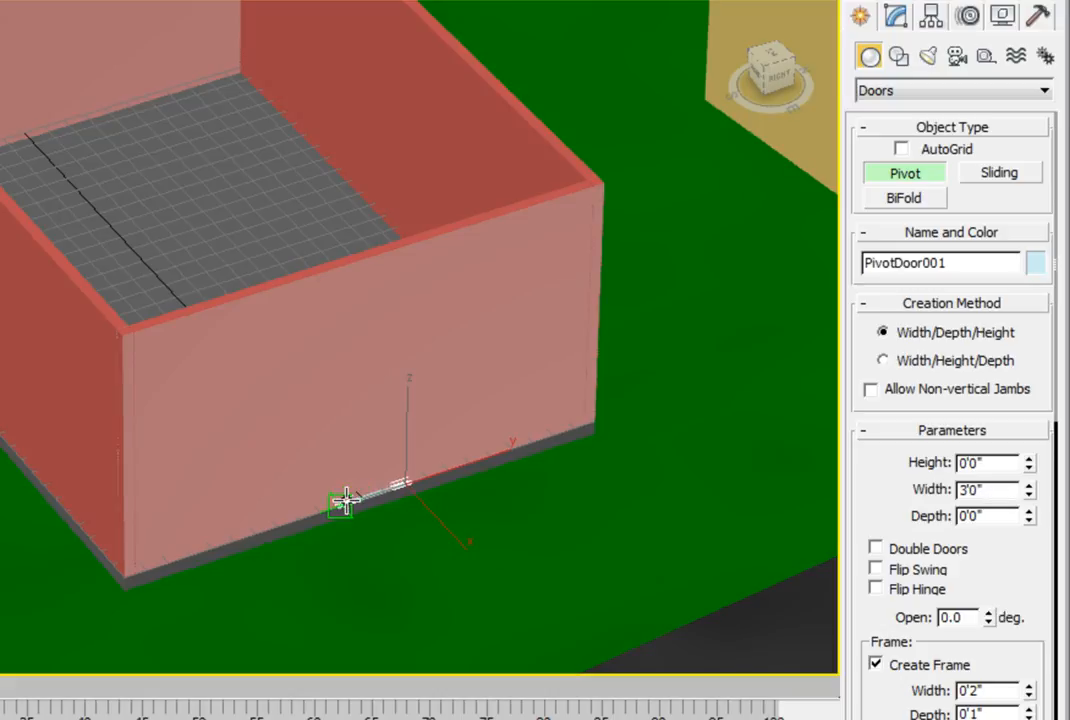
left_click_drag(346, 501, 333, 506)
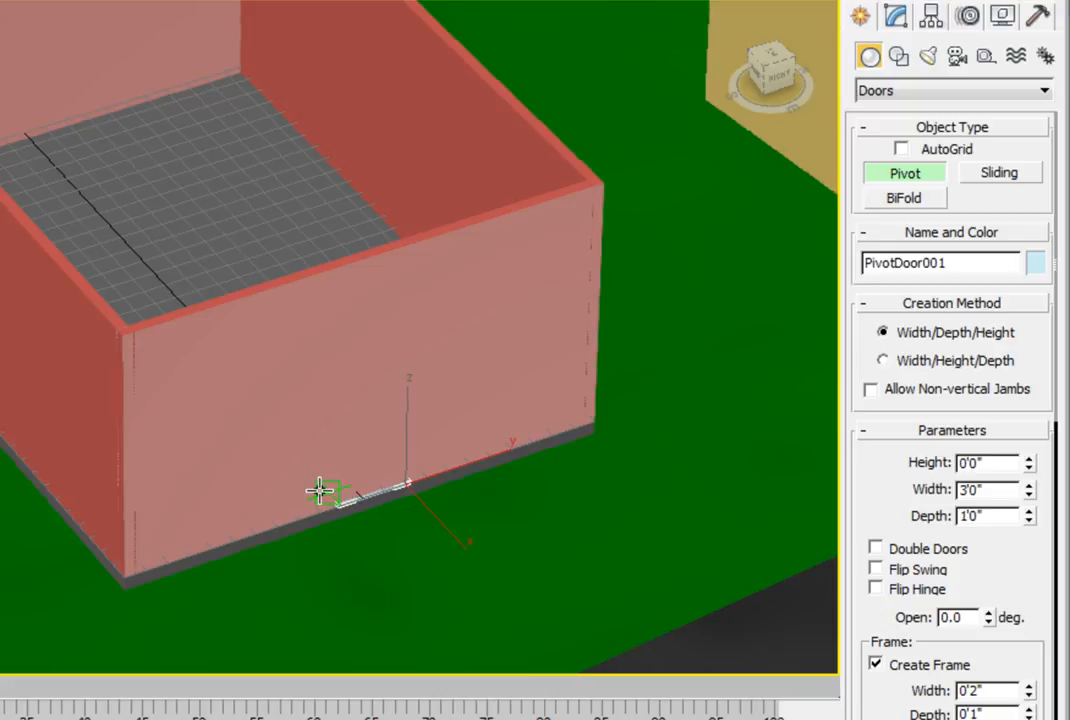
left_click(320, 491)
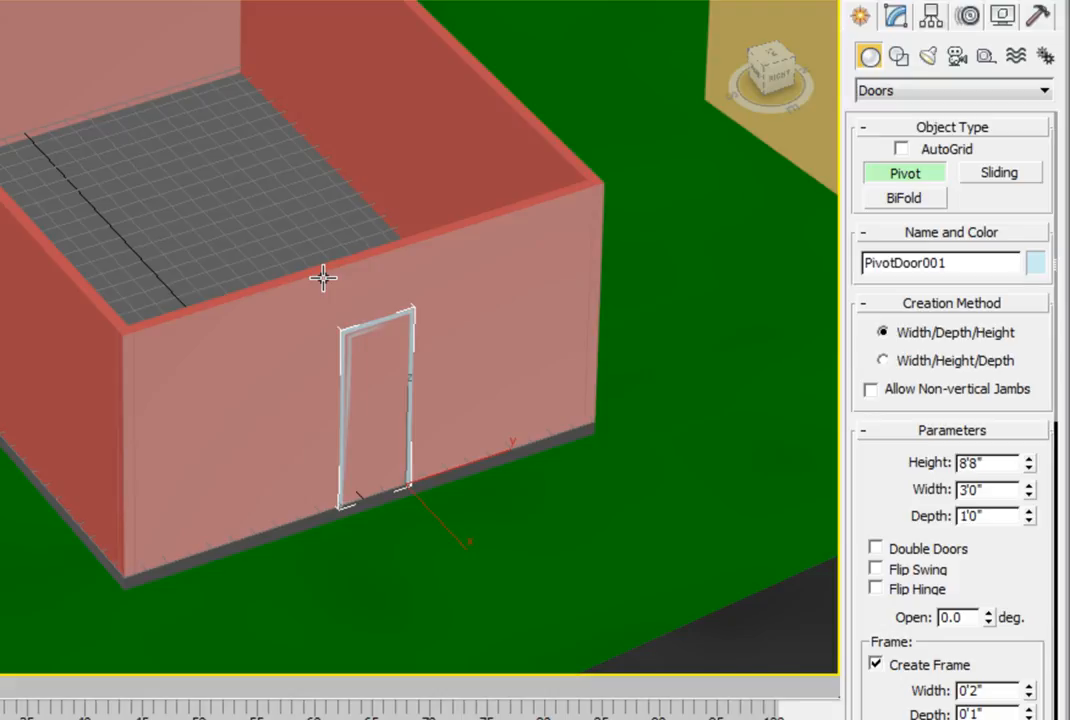
left_click(322, 278)
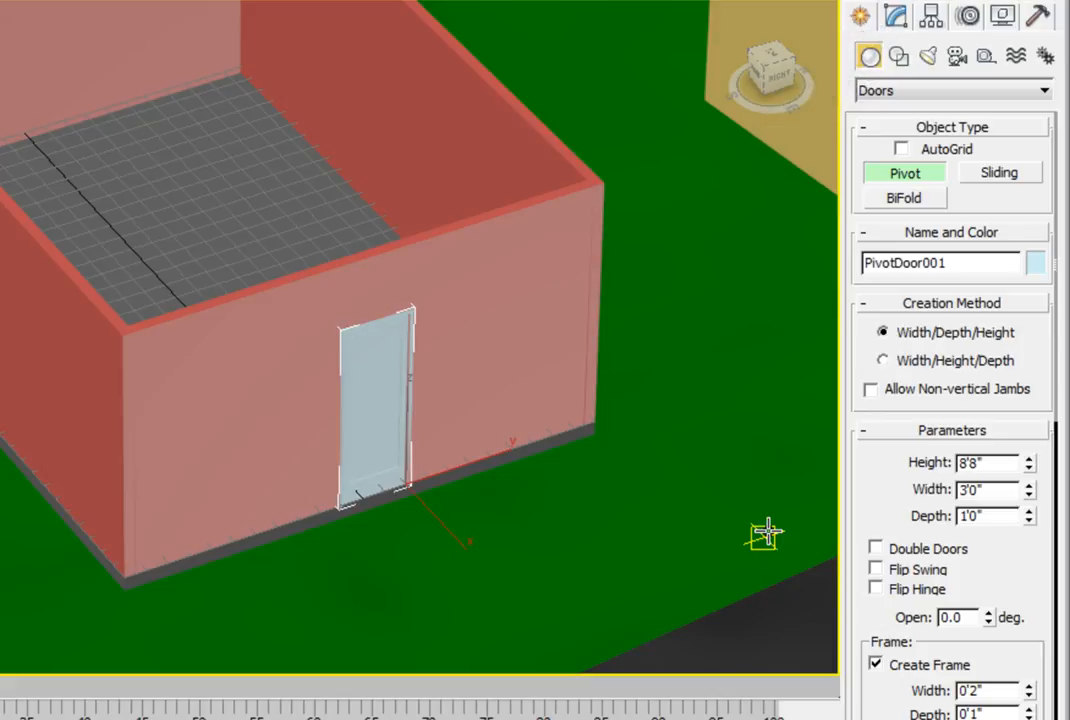
Set the pivot door's height to 7', its width to 3' and its depth to 8"
left_click(895, 17)
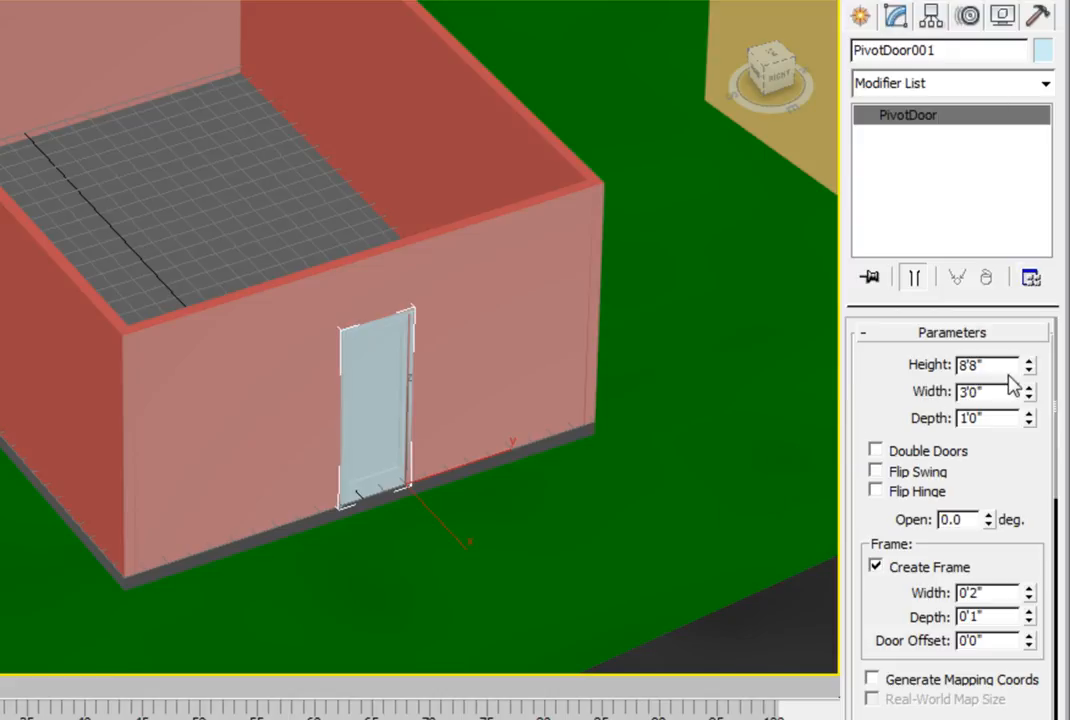
left_click_drag(1005, 365, 922, 371)
type("7'")
key("Return")
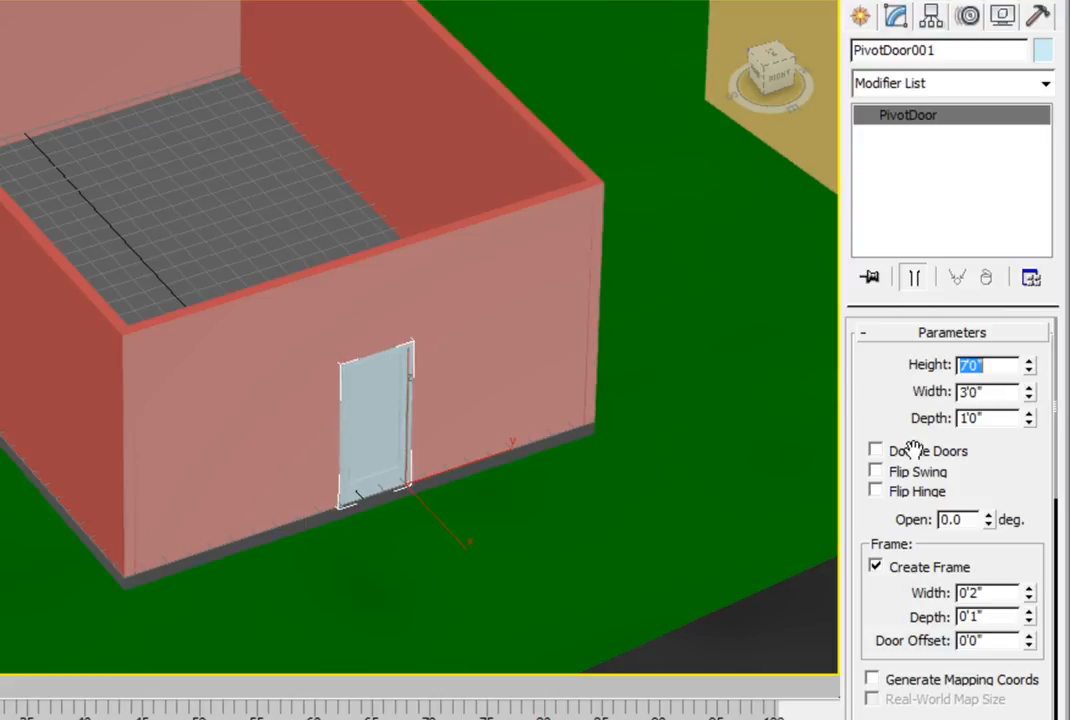
double_click(974, 391)
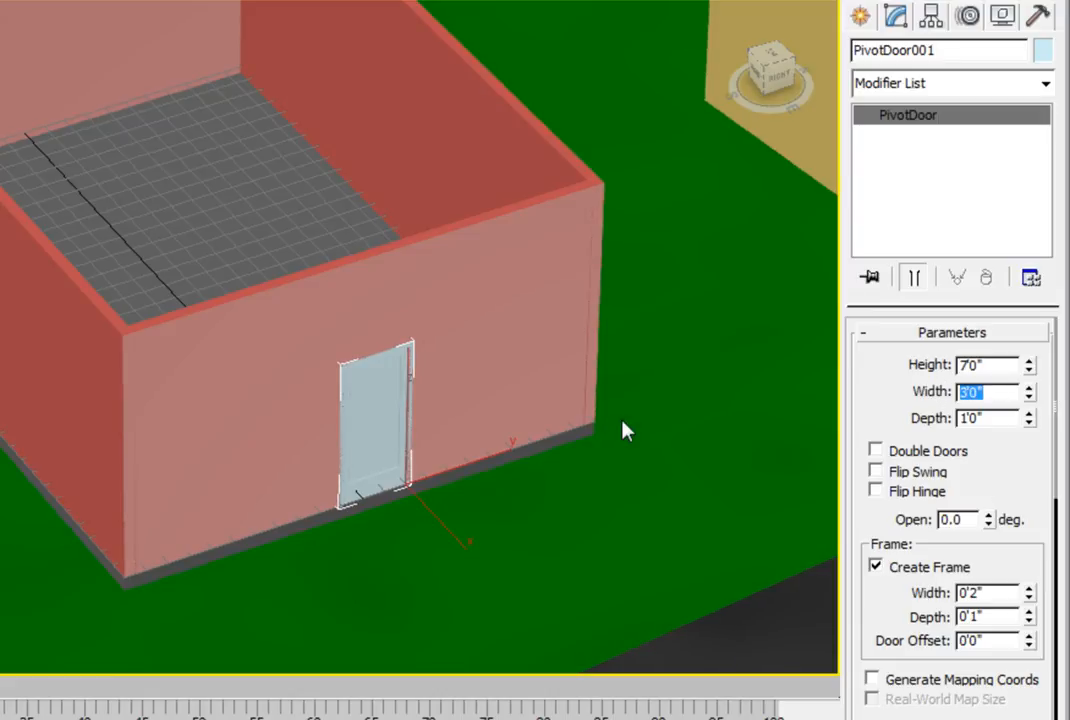
type("3'")
key("Return")
left_click_drag(986, 418, 945, 418)
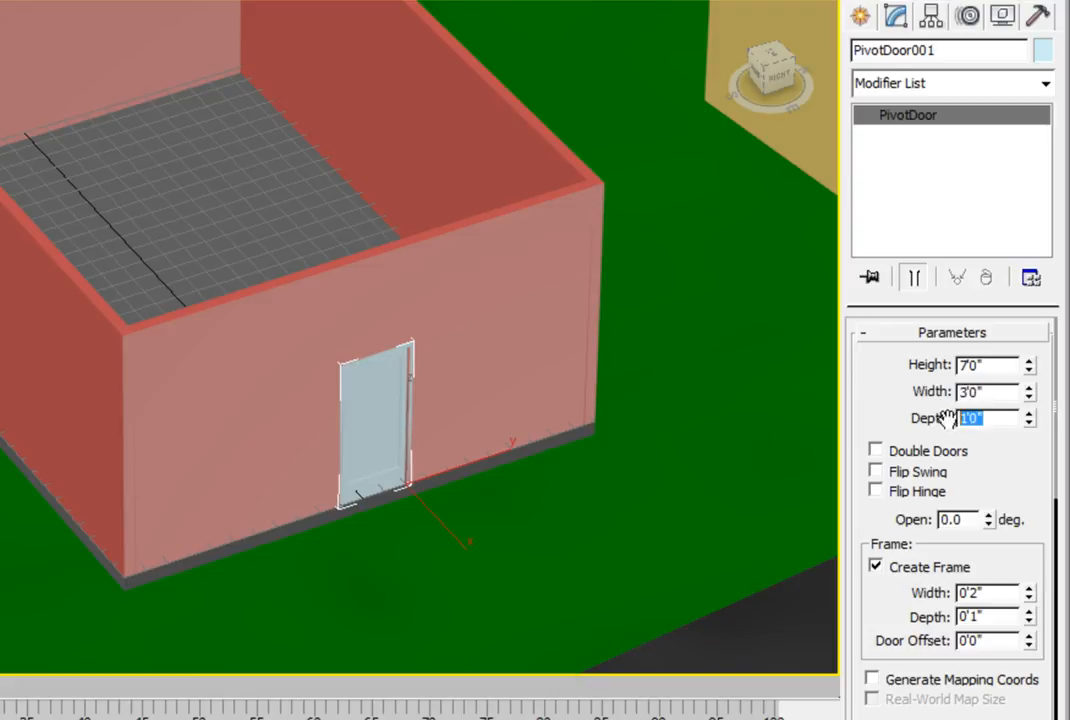
type("8'")
key("BackSpace")
type("\"")
key("Return")
Open the door 45 degrees and flip its swing so it opens into the building
double_click(975, 520)
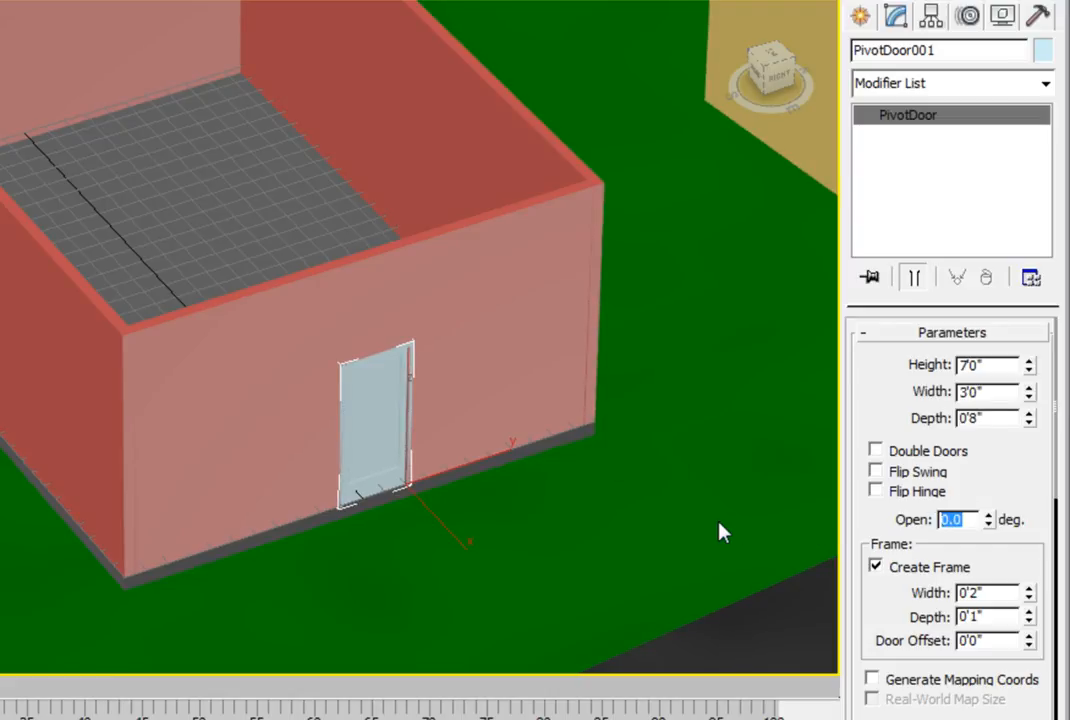
type("45")
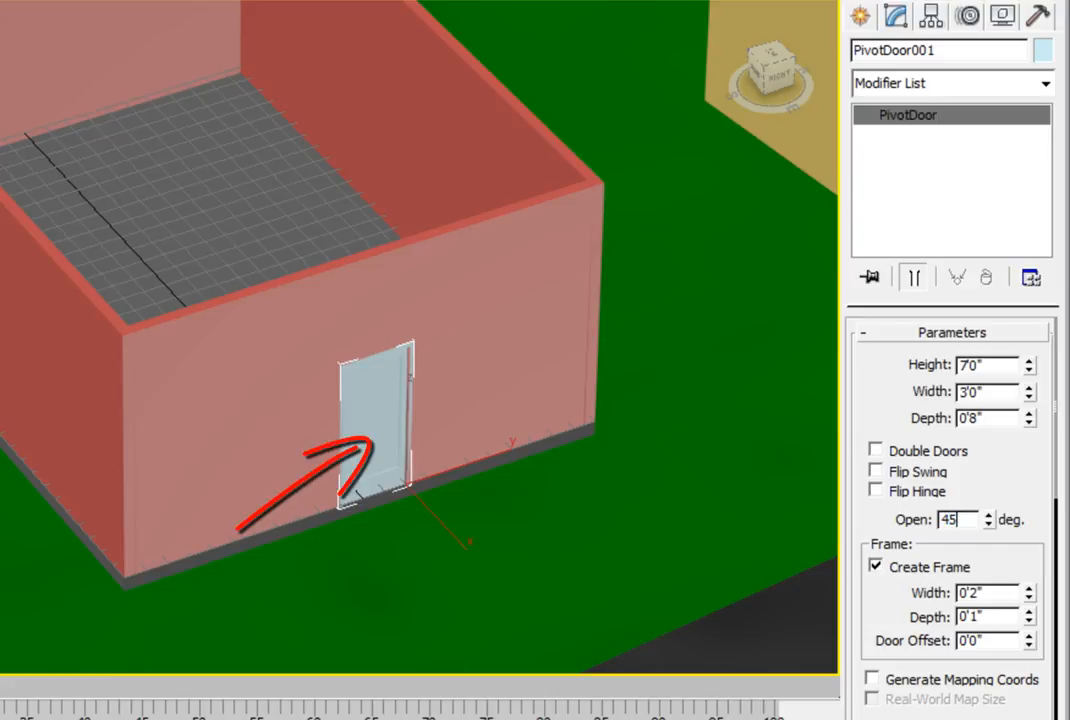
key("Return")
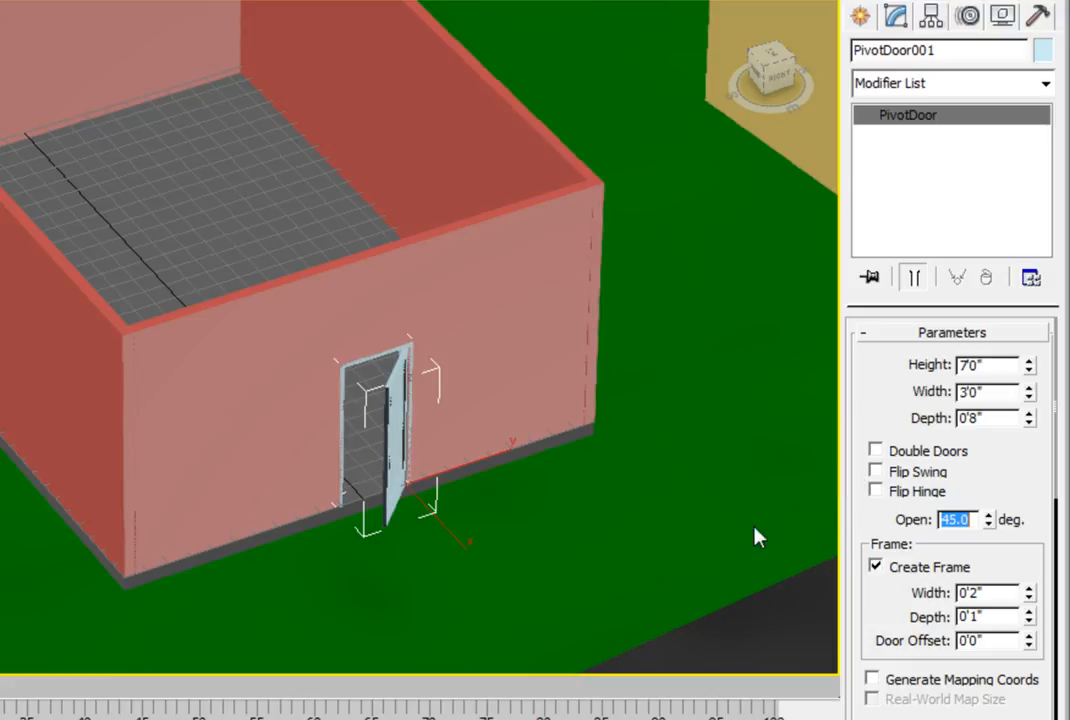
left_click(891, 476)
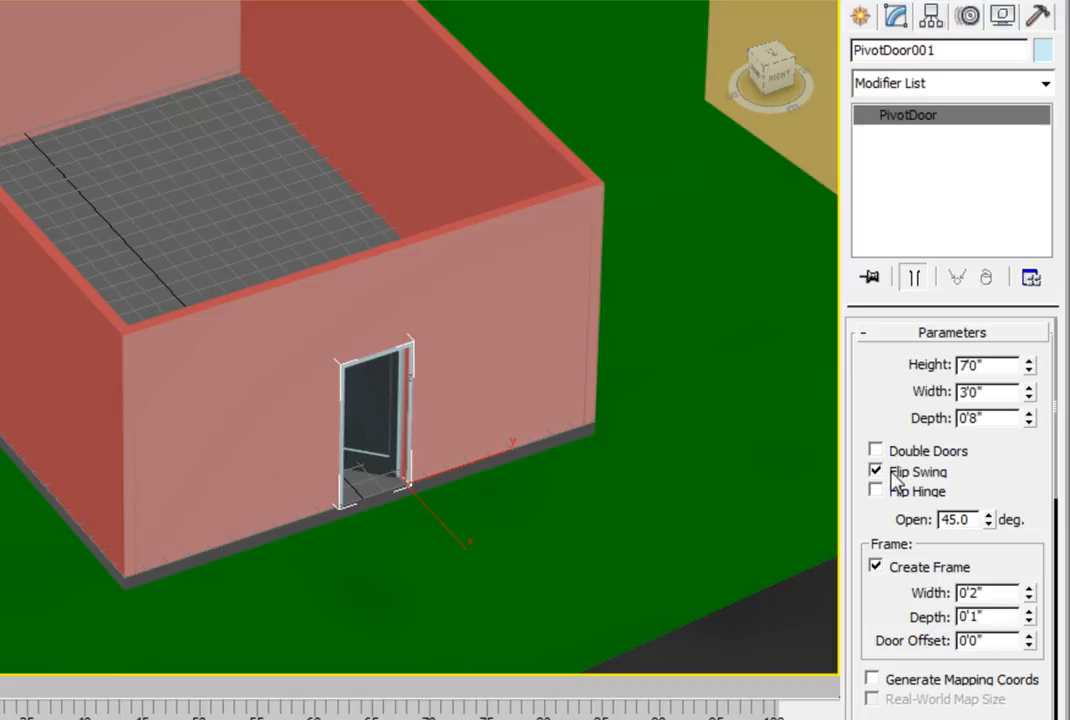
Set the bottom rail of the door leaf to 4"
left_click_drag(1003, 490, 1002, 463)
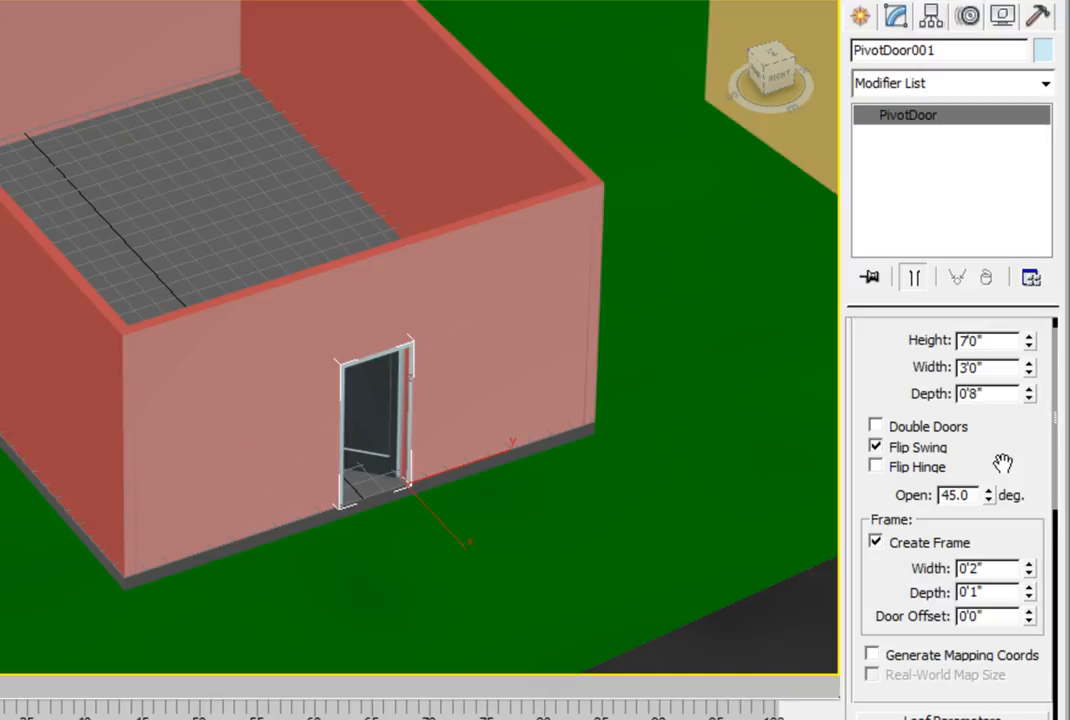
left_click_drag(1003, 463, 1005, 255)
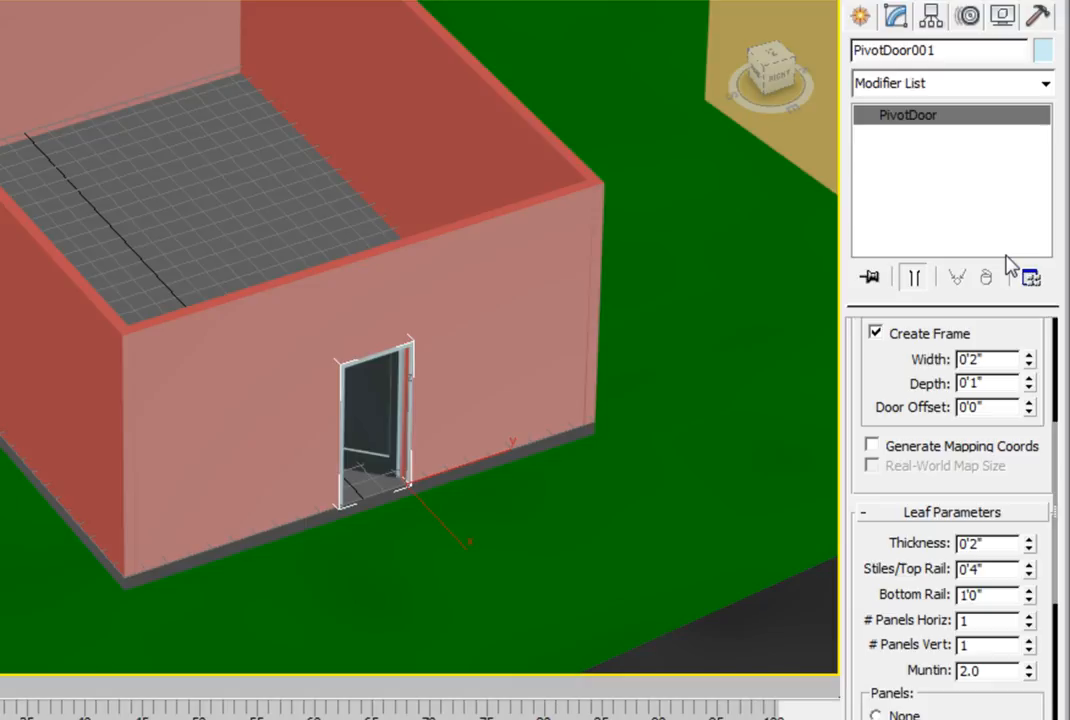
left_click_drag(998, 598, 929, 597)
type("4")
key("Return")
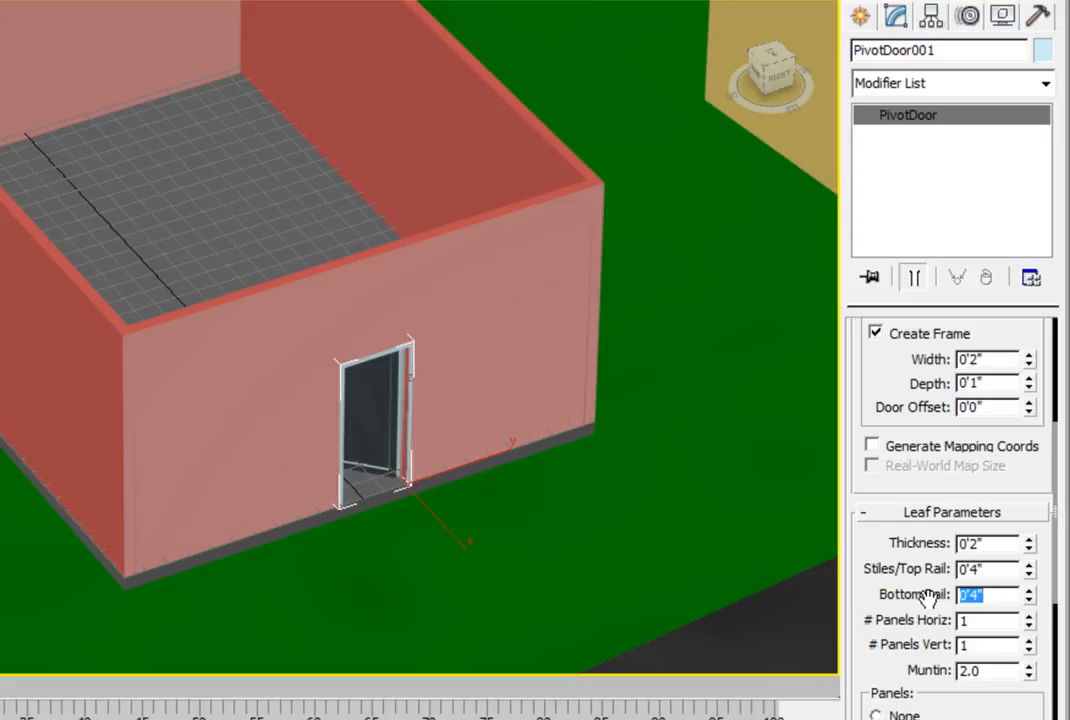
Change the door leaf's panel type to Beveled
scroll(879, 542, "down", 4)
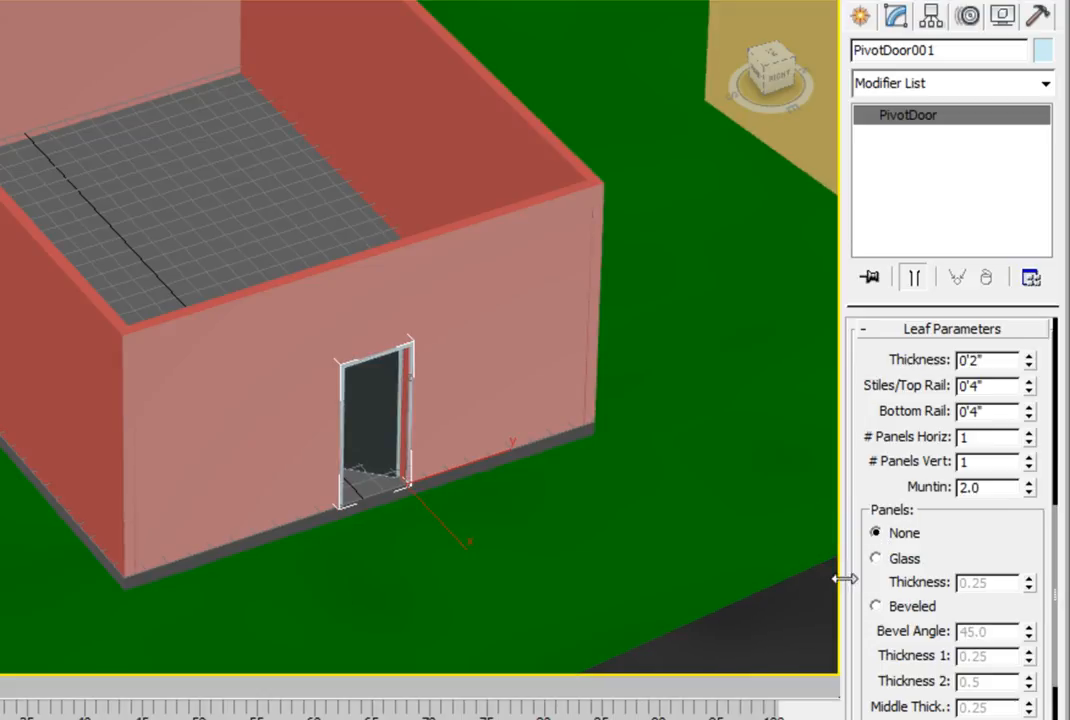
left_click(884, 609)
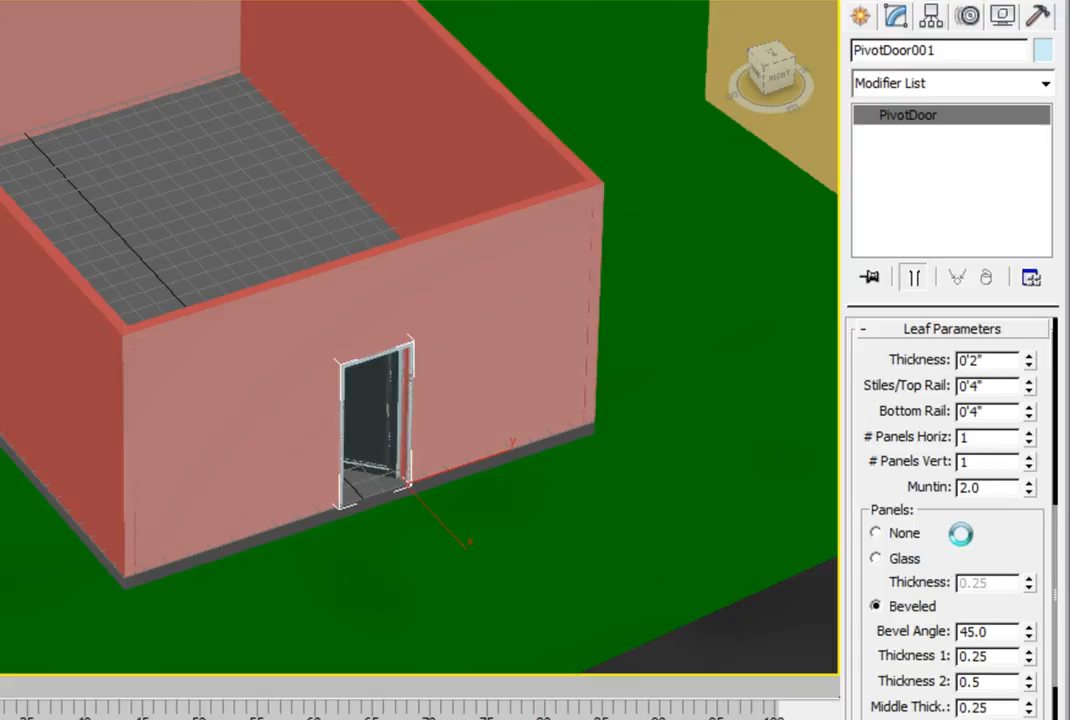
scroll(957, 462, "down", 3)
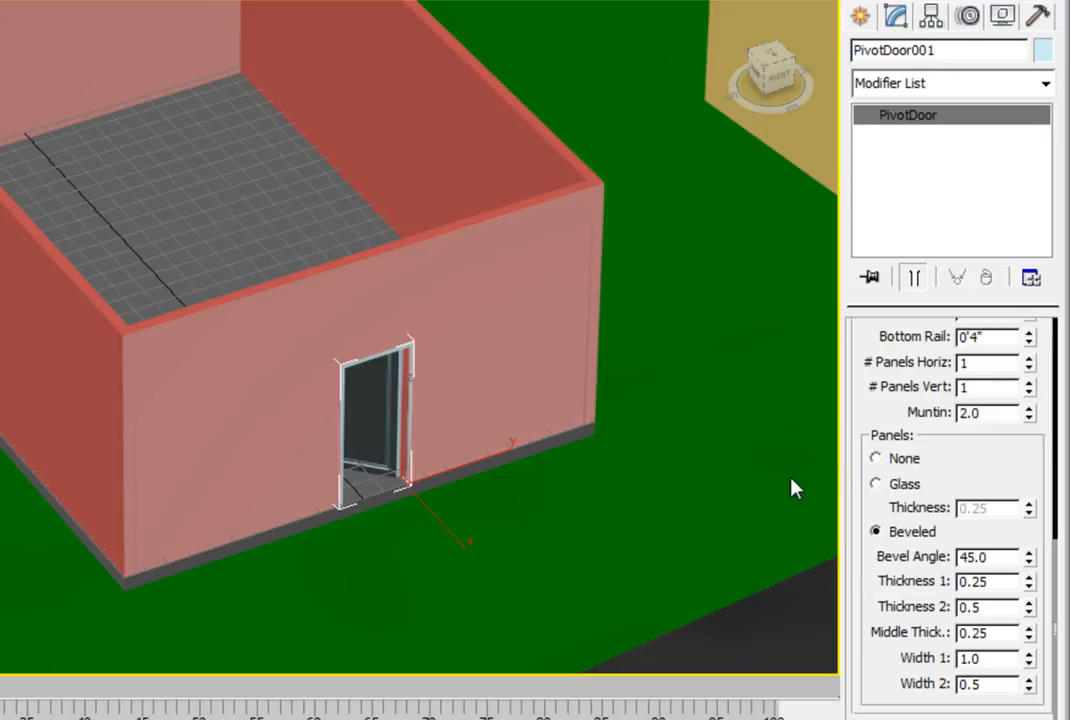
Divide the door leaf into 2 horizontal and 4 vertical panels
left_click_drag(950, 475, 959, 594)
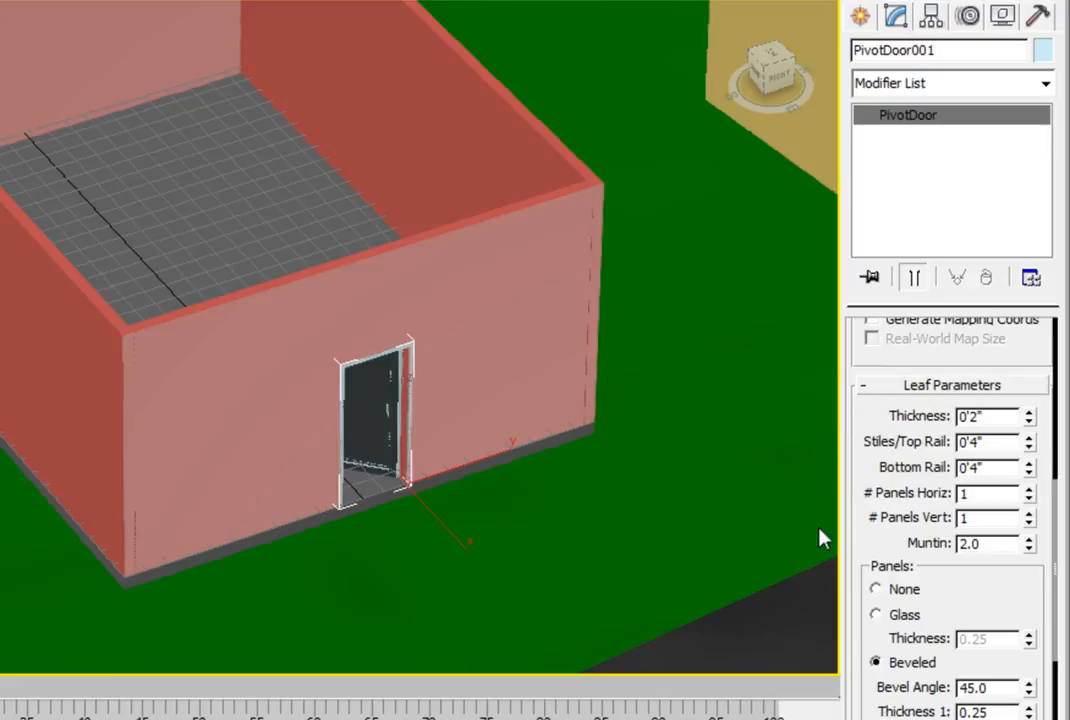
left_click(1030, 489)
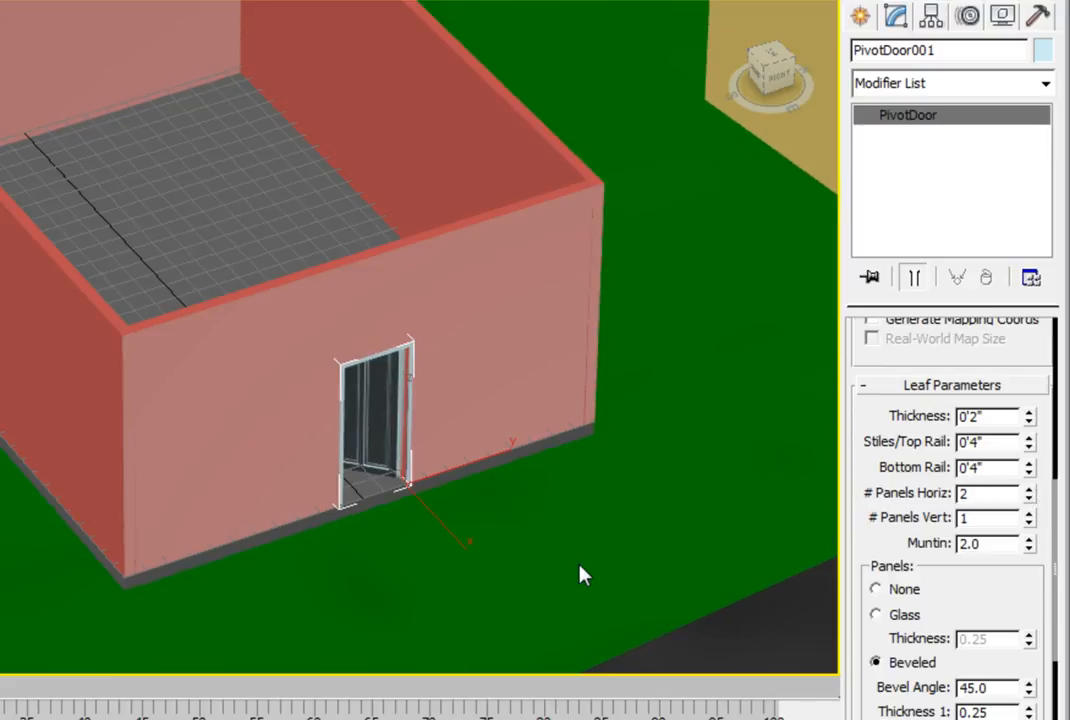
double_click(960, 518)
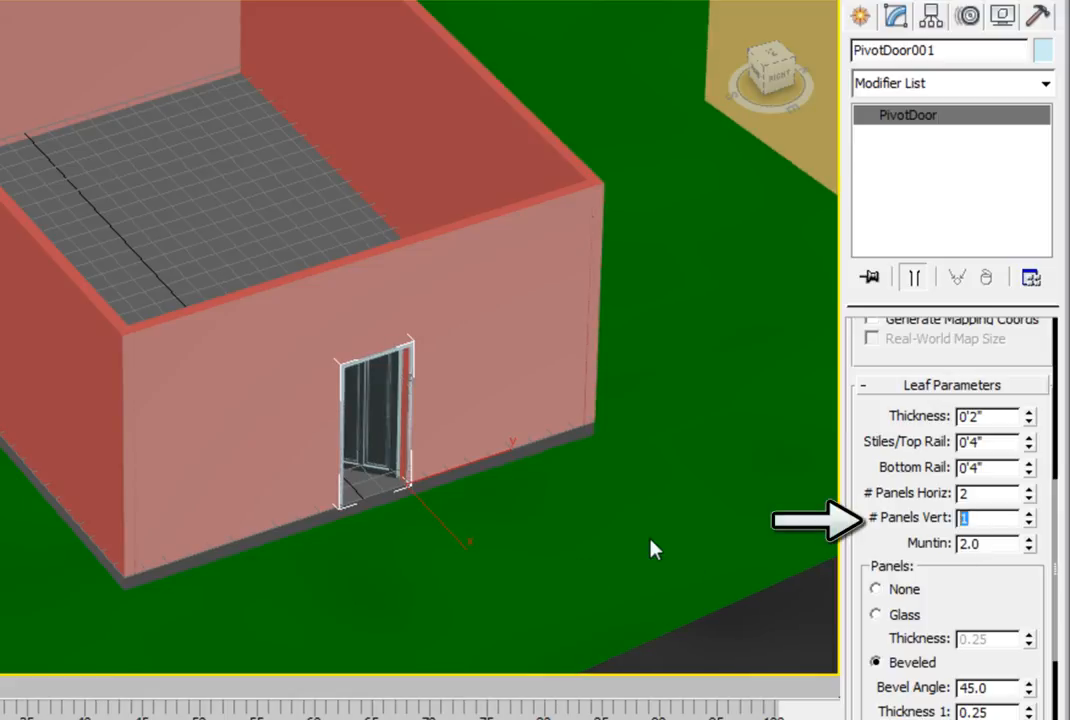
type("4")
key("Return")
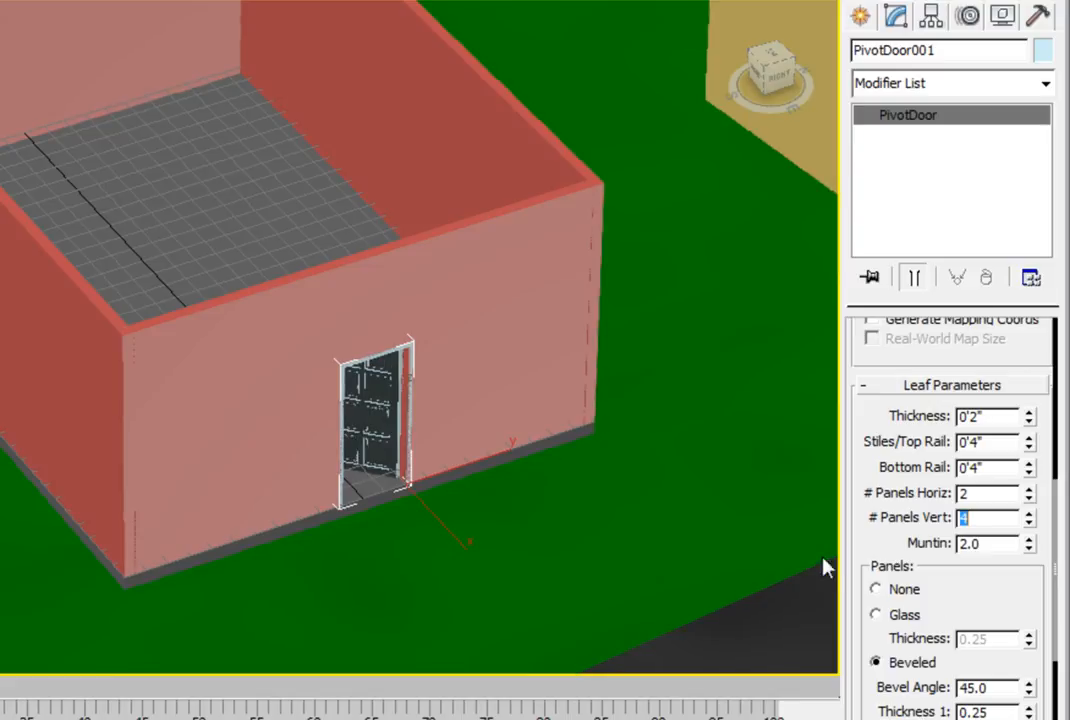
Set the muntin width between the door's panels to 1.0
left_click(990, 545)
key("Return")
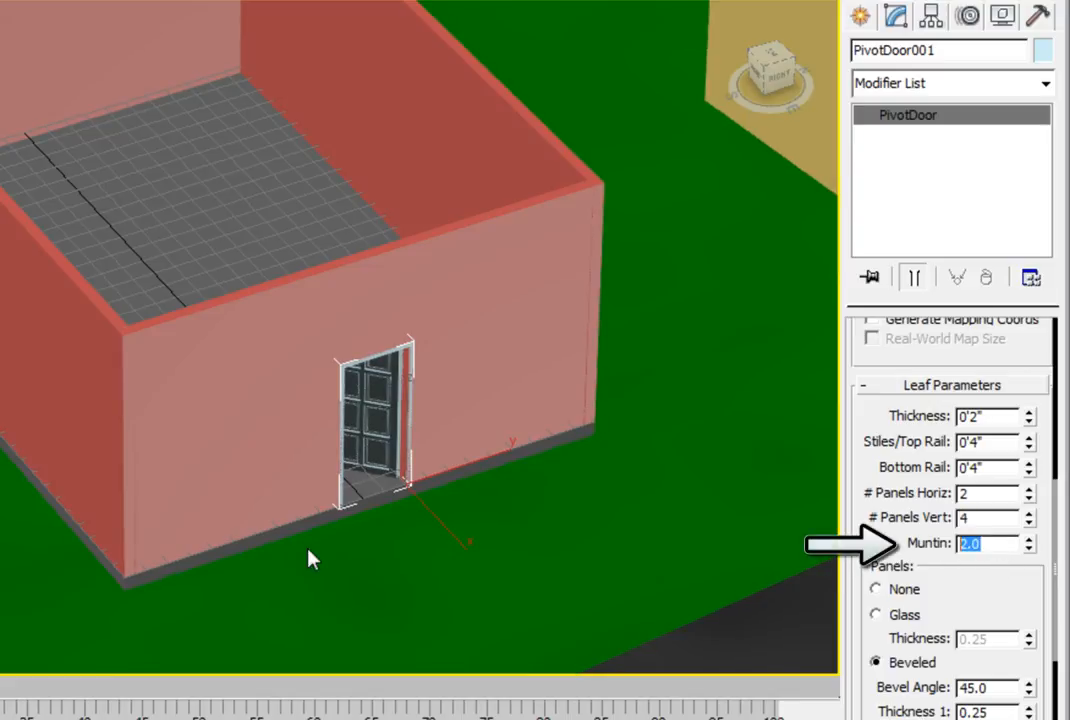
type("1")
key("Return")
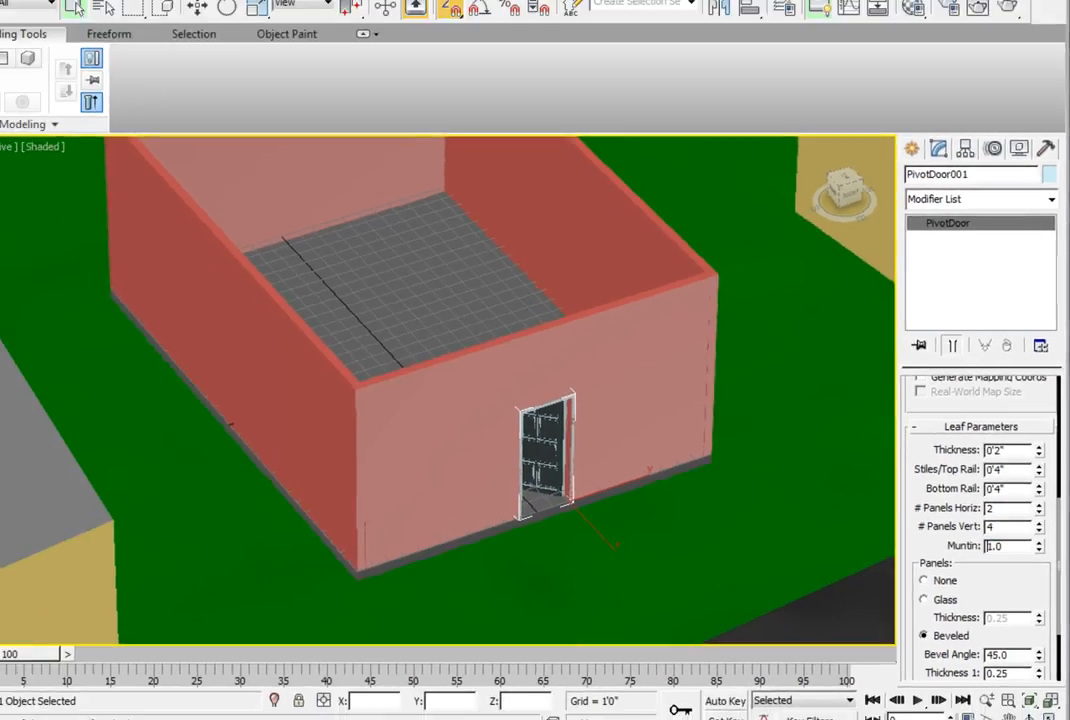
Save the scene as the next incremental version, Ch03_AEC_Construct_03.max, replacing the existing file
left_click(25, 35)
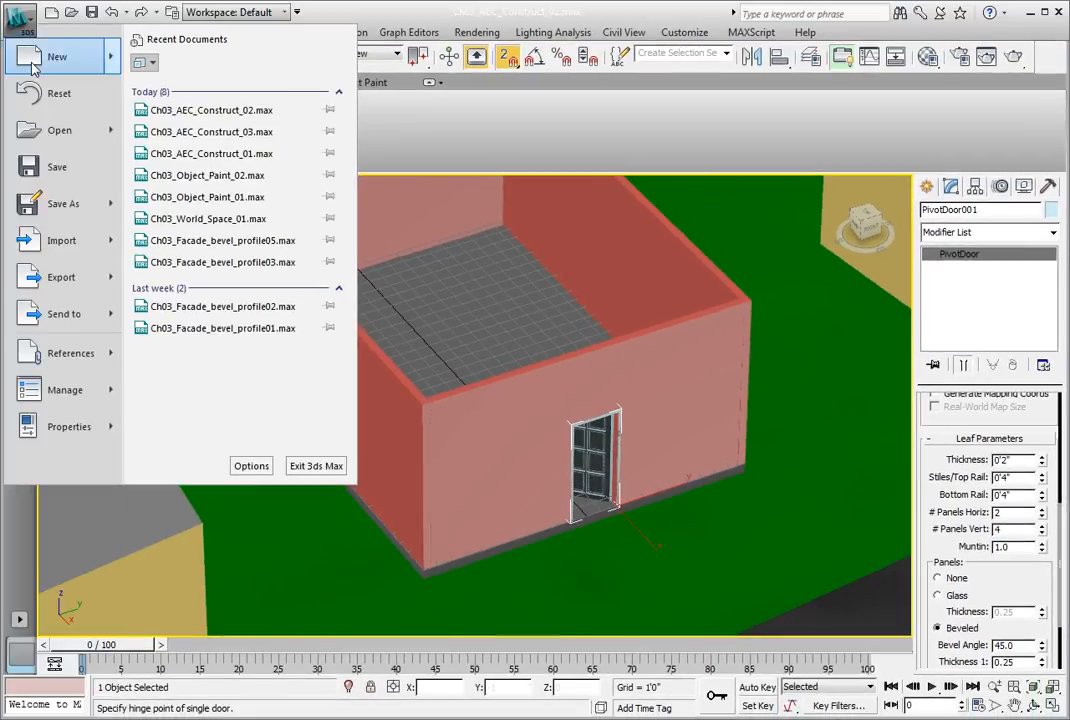
left_click(60, 204)
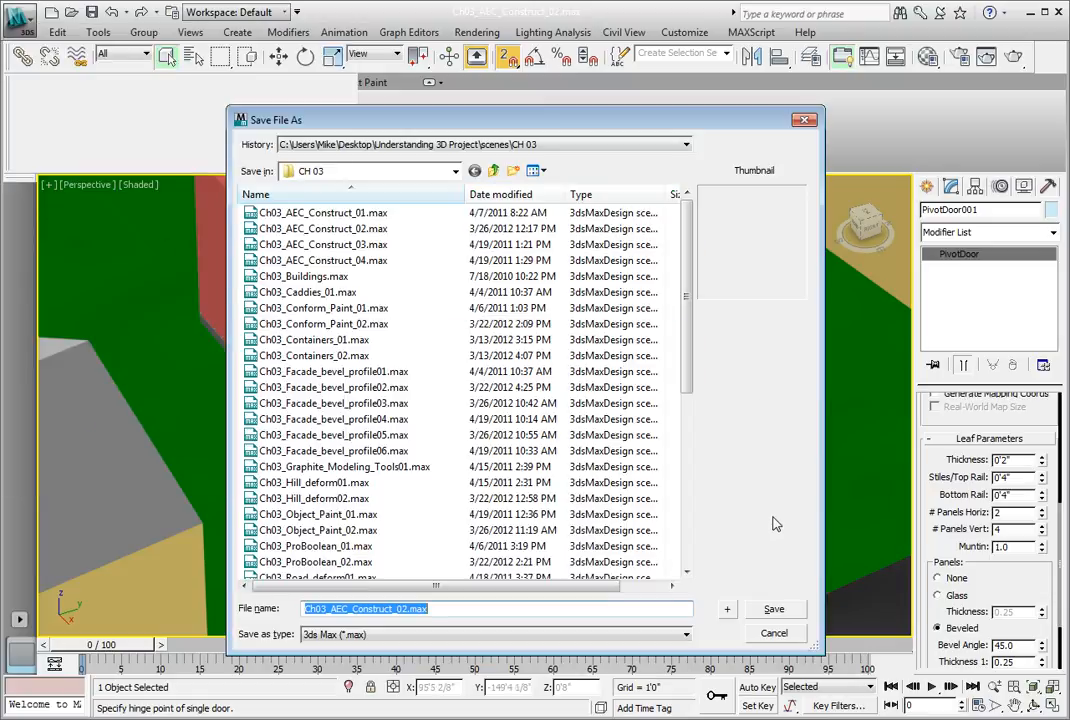
left_click(728, 612)
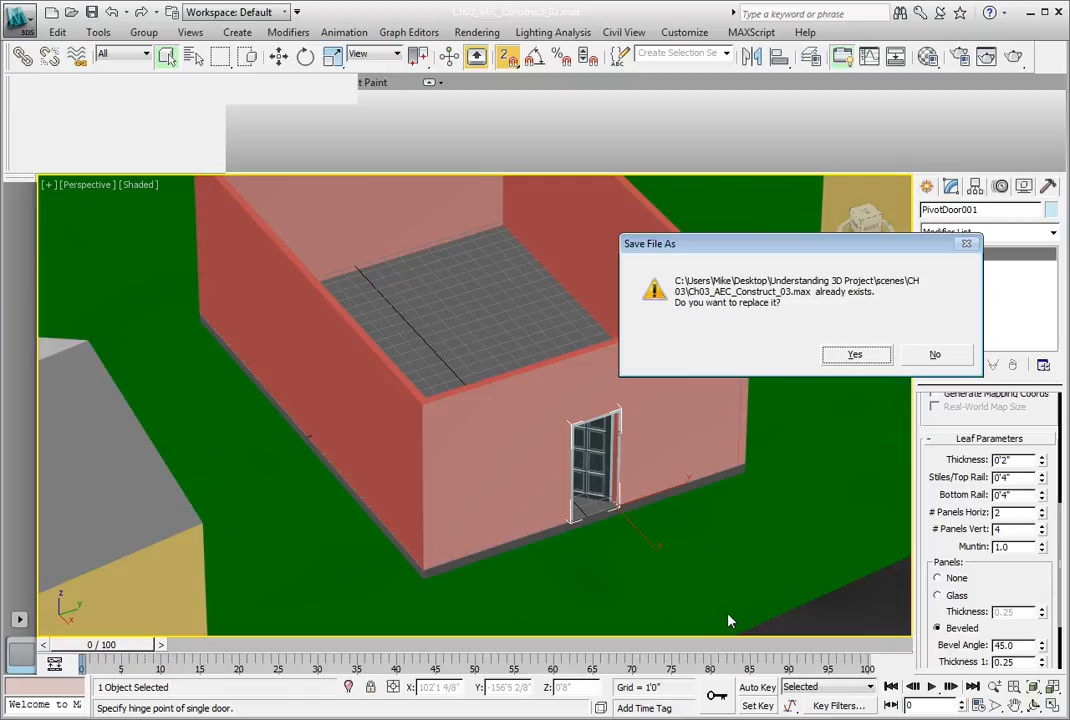
left_click(856, 358)
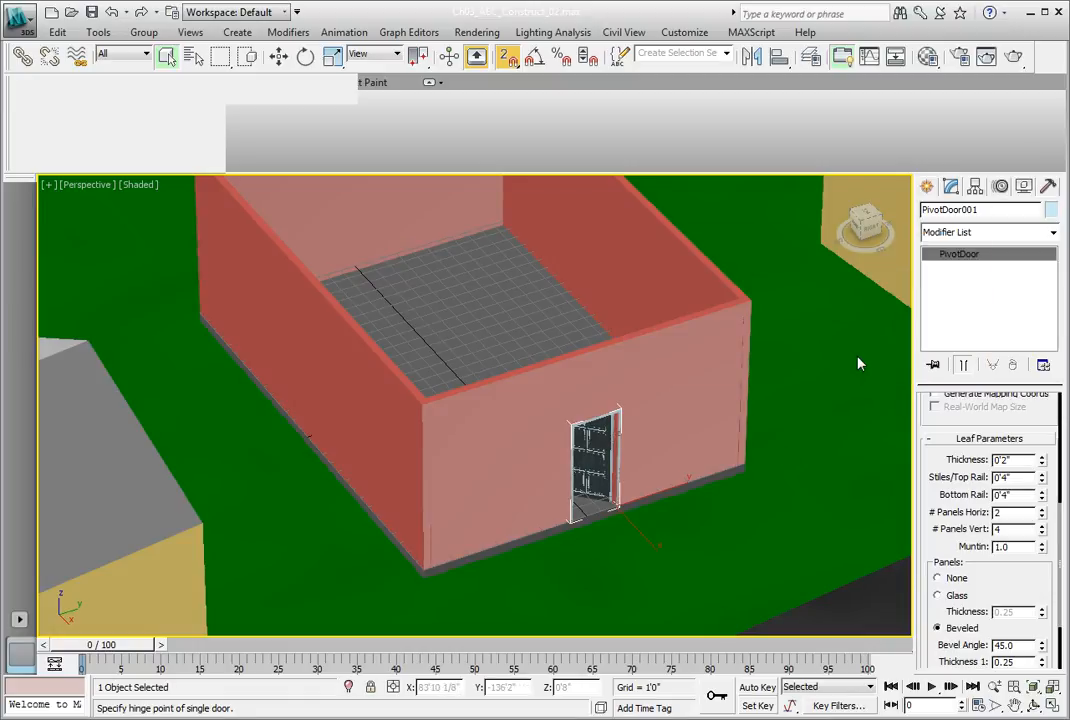